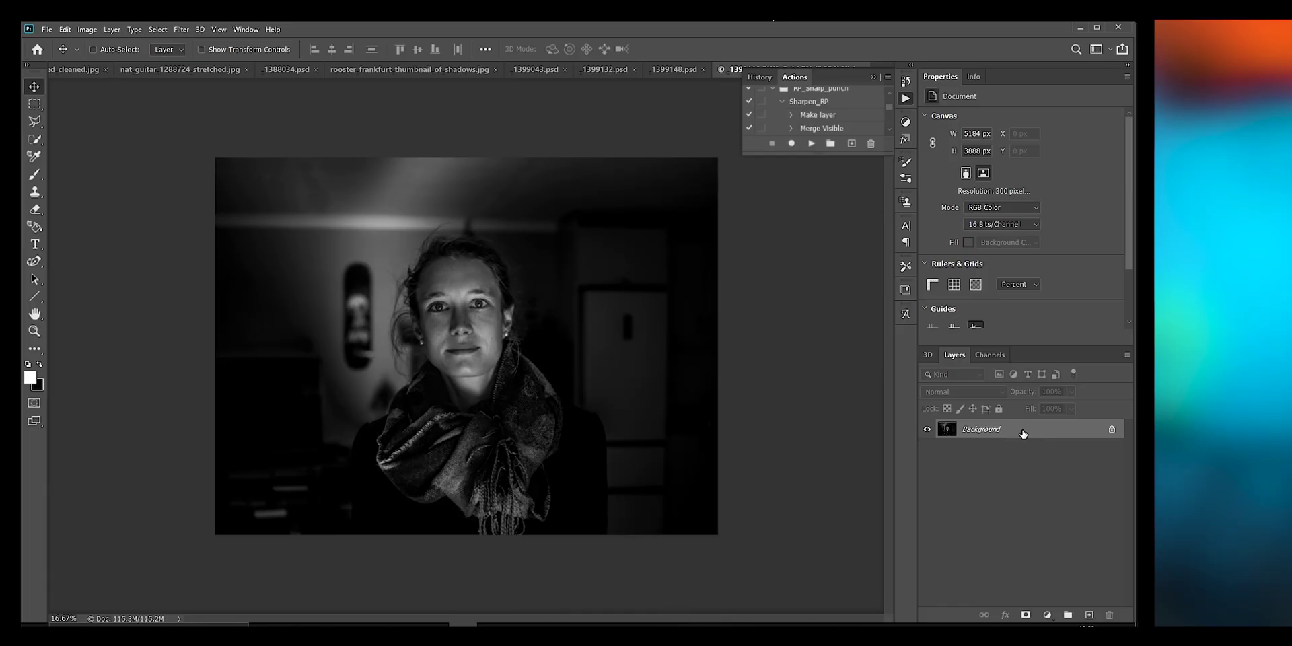
- Unlock the background as Layer 0, then stamp a merged portrait copy into new Layer 1
left_click(1112, 428)
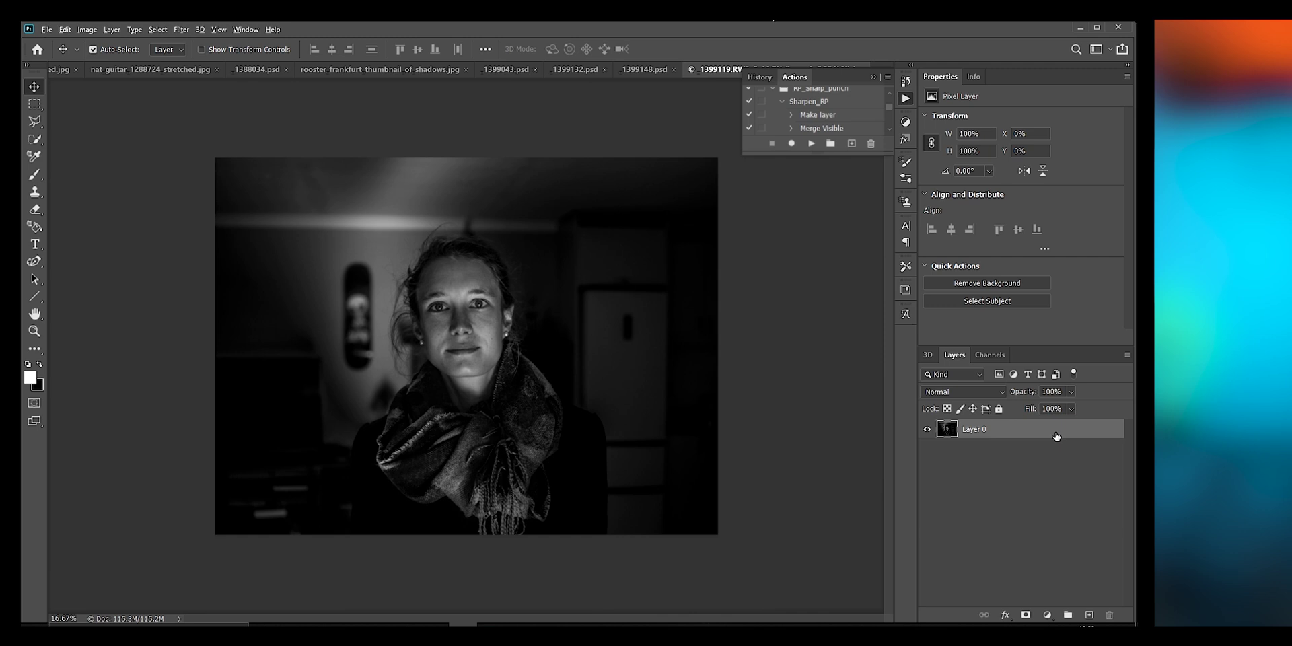
key("ctrl+shift+alt+n")
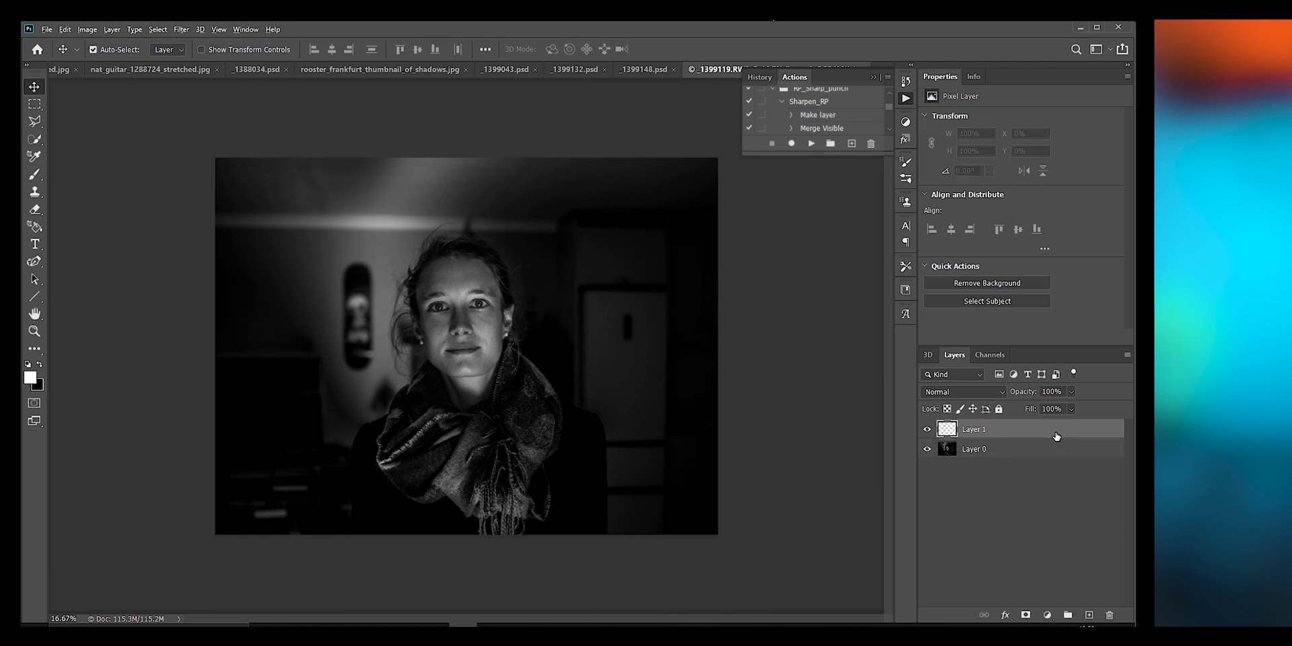
key("ctrl+shift+alt+e")
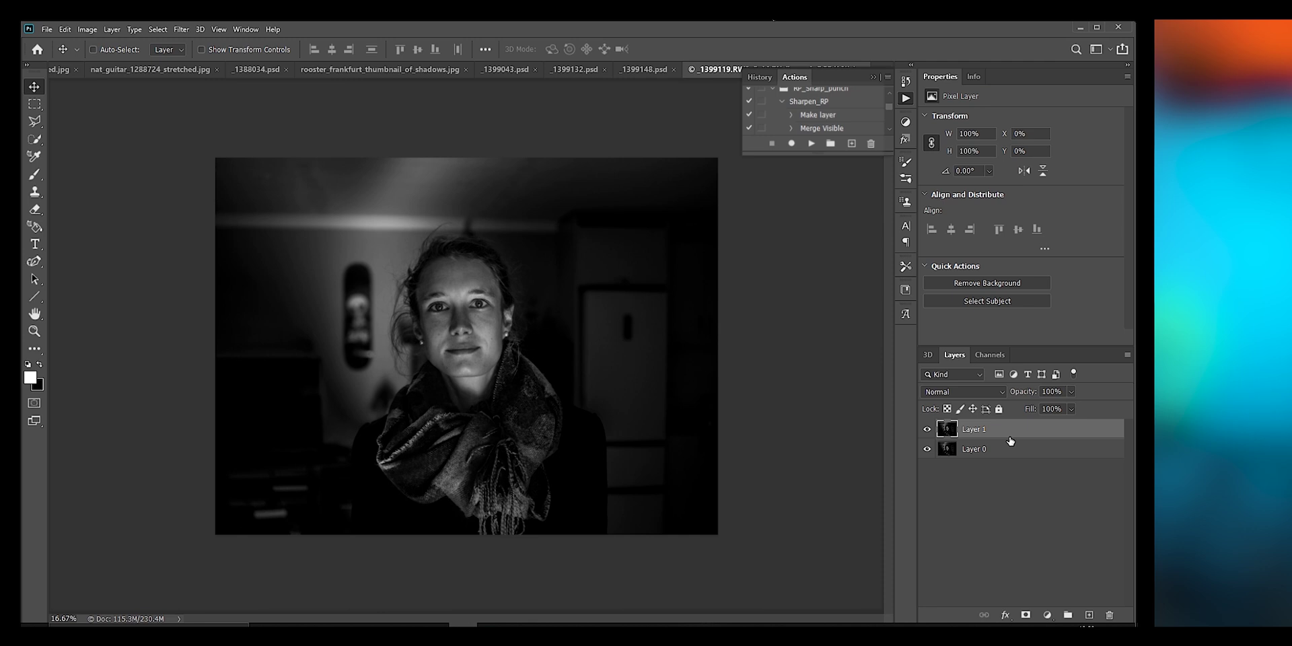
- Apply a Gaussian Blur with a 5.0-pixel radius to Layer 1
left_click(181, 30)
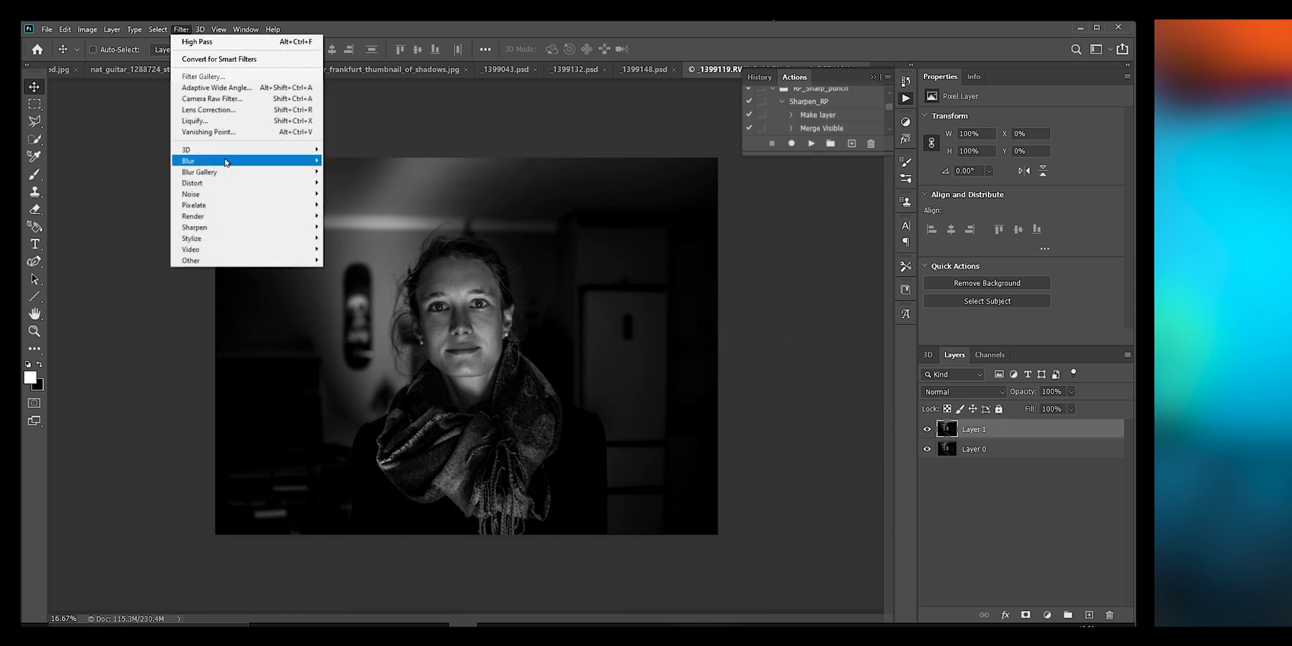
mouse_move(245, 165)
left_click(353, 204)
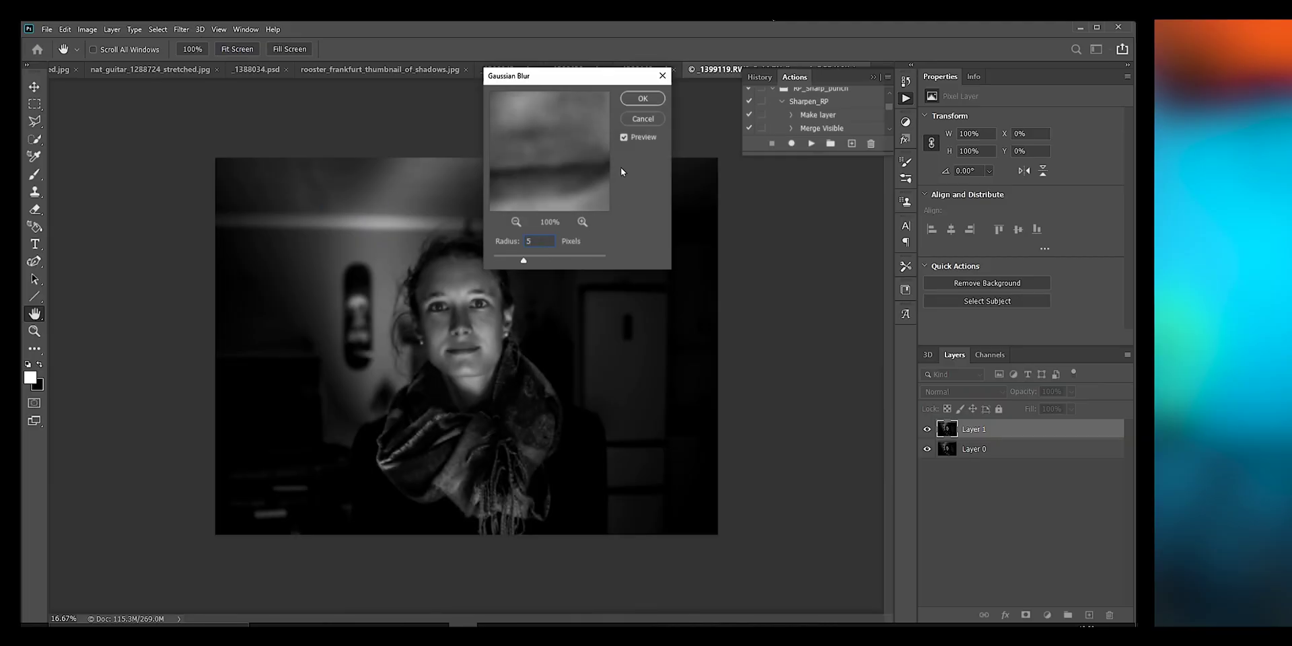
left_click(517, 222)
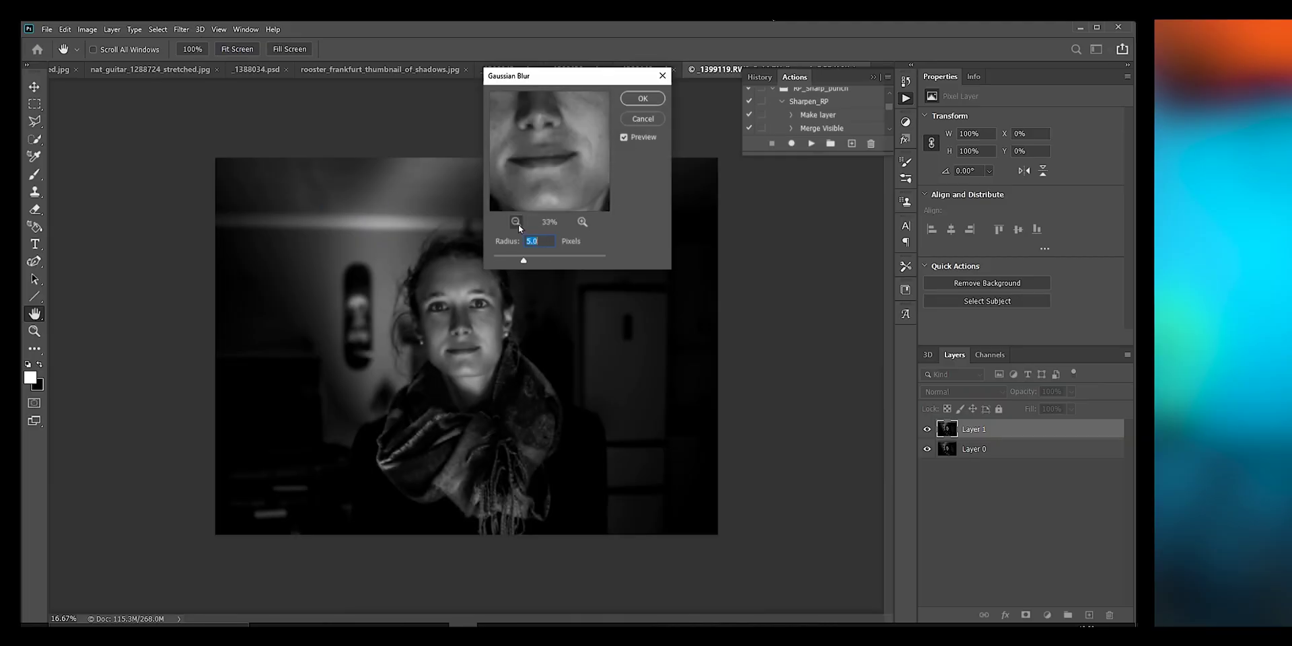
left_click(642, 98)
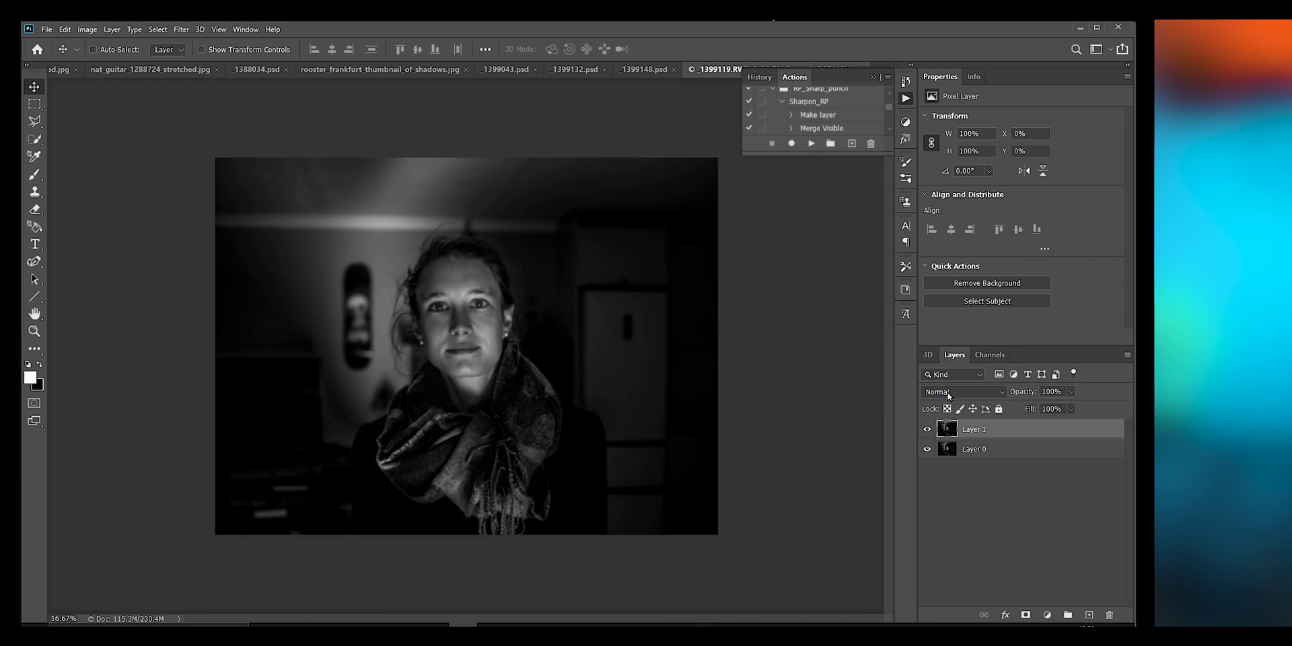
- Set Layer 1's blend mode to Soft Light and its opacity to 50%
left_click(948, 392)
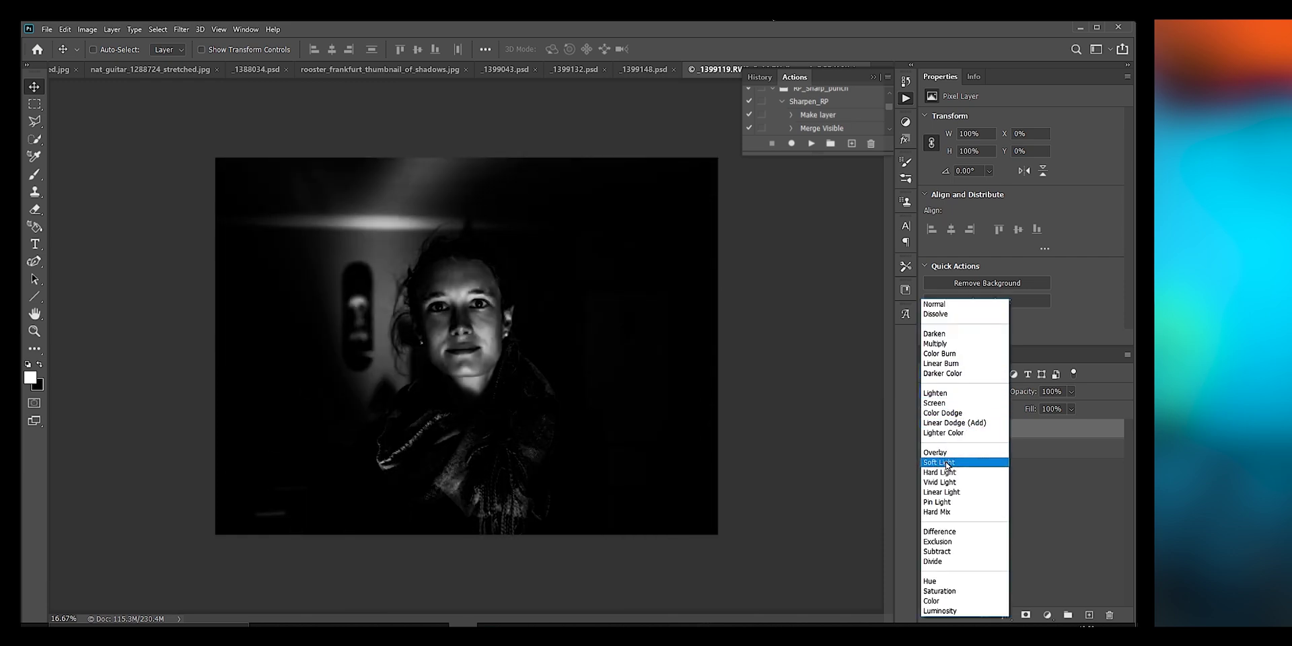
left_click(946, 463)
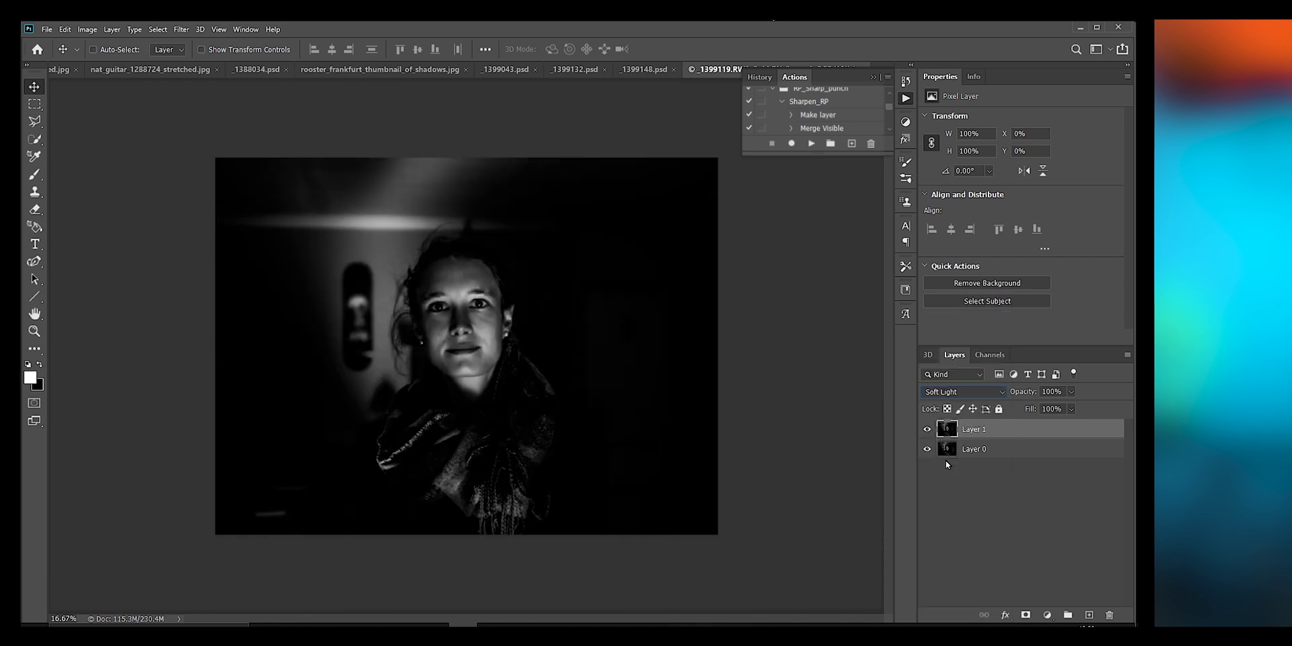
left_click(1070, 391)
left_click_drag(1074, 407, 1043, 410)
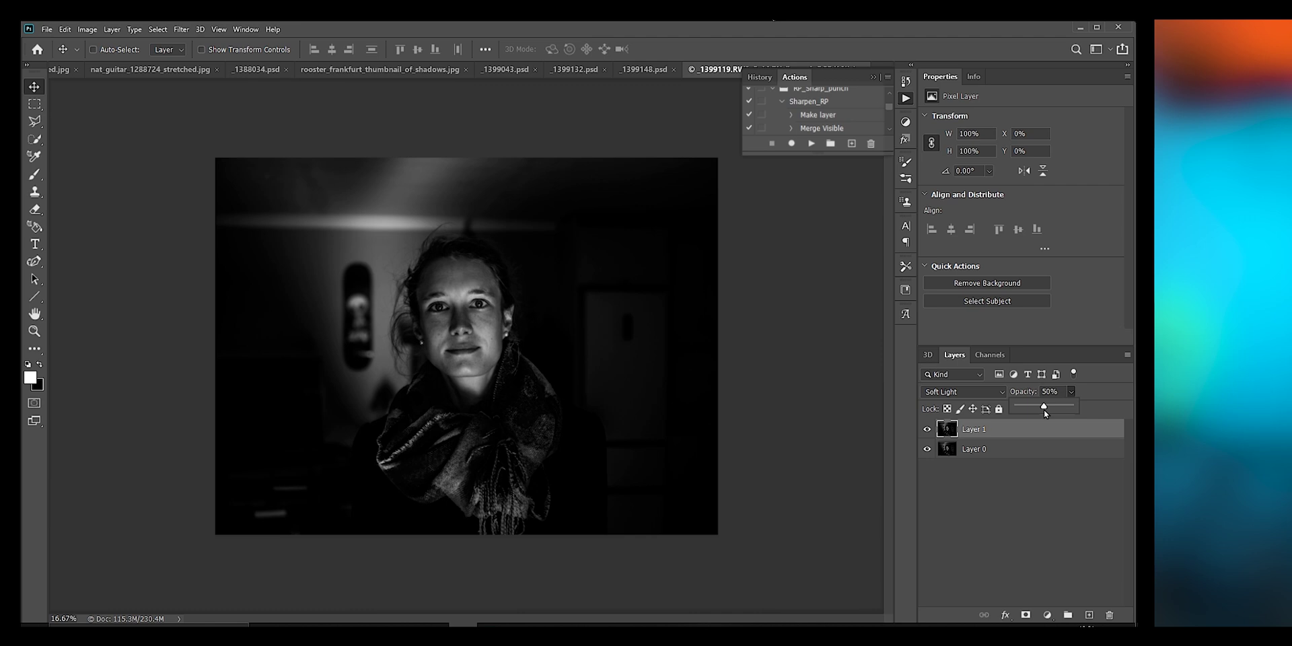
left_click(1027, 434)
key("ctrl")
- Stamp a merged visible copy into new Layer 2 and set it to Overlay blending
key("ctrl+shift+alt+n")
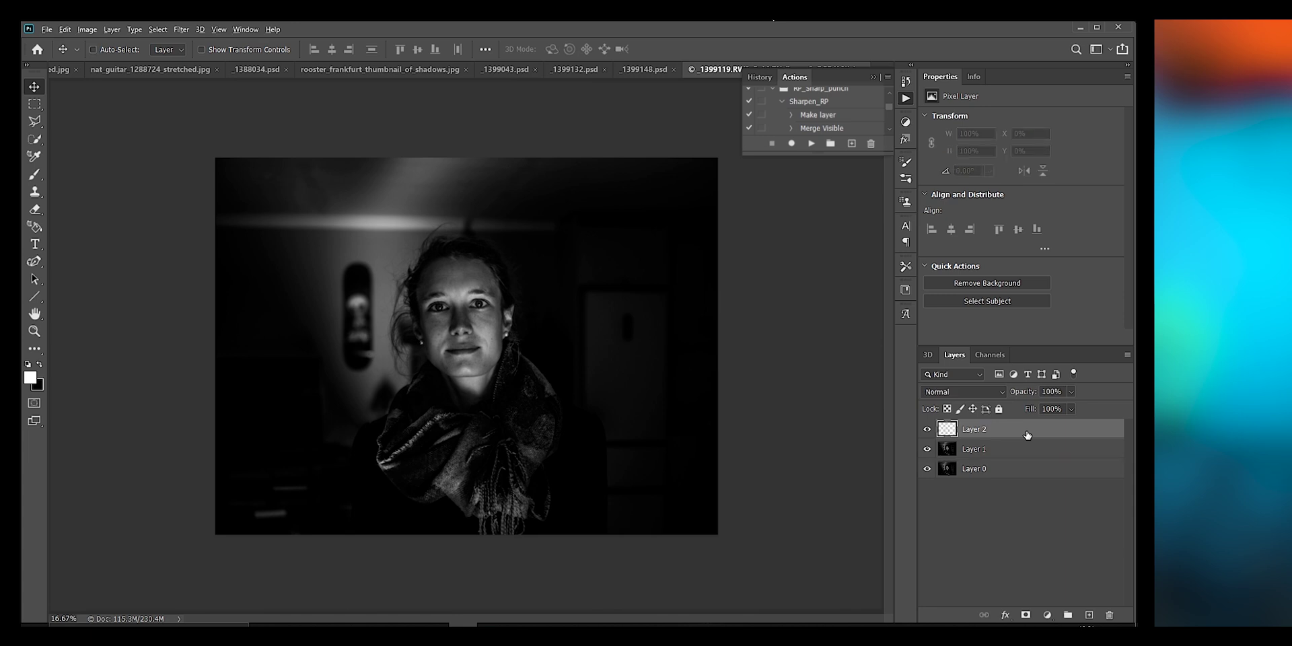
key("ctrl+shift+alt+e")
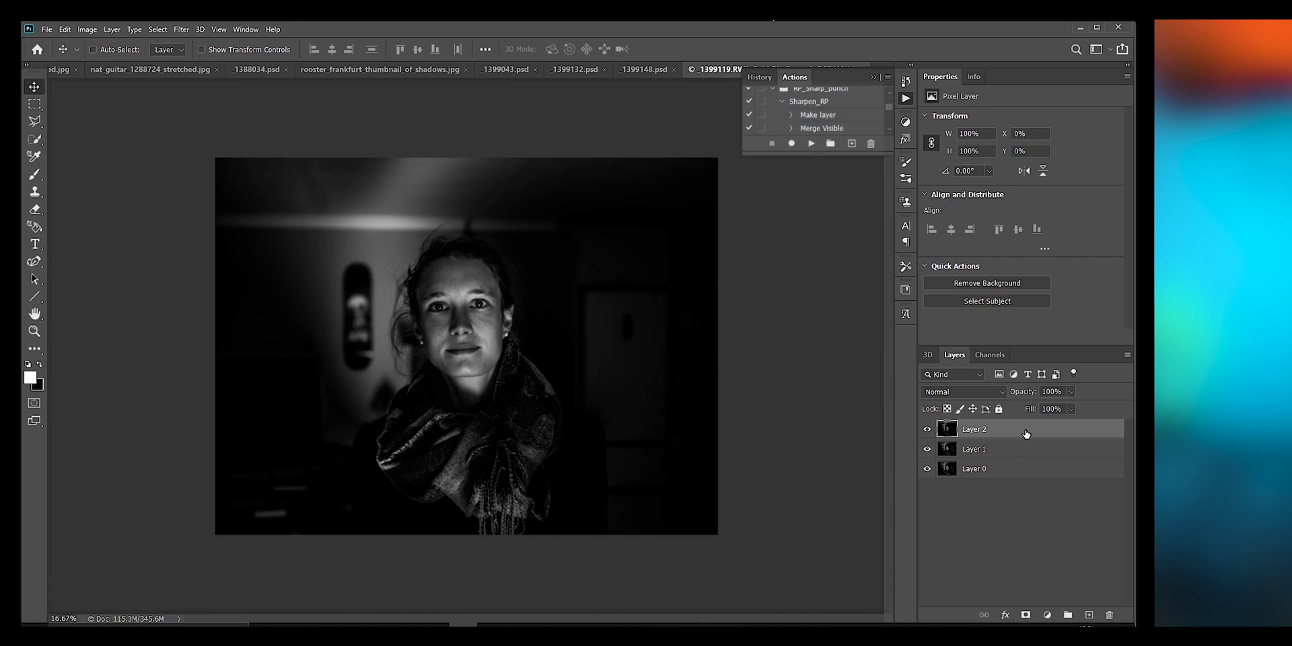
left_click(999, 392)
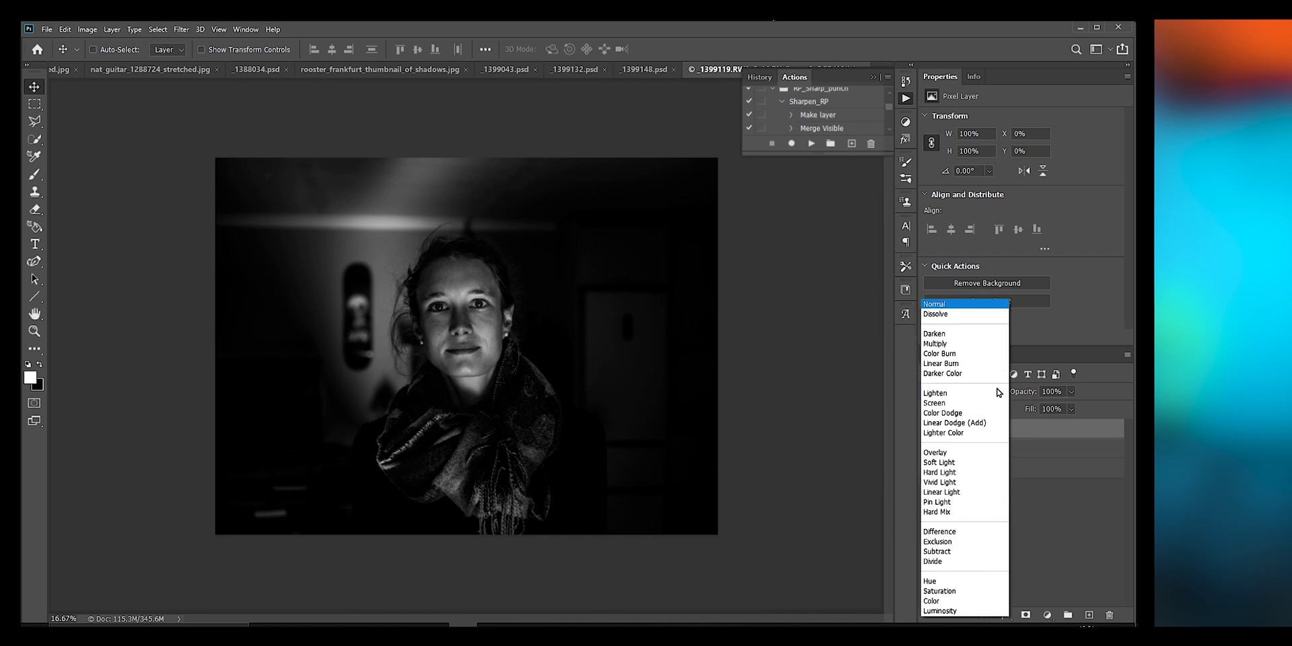
left_click(996, 452)
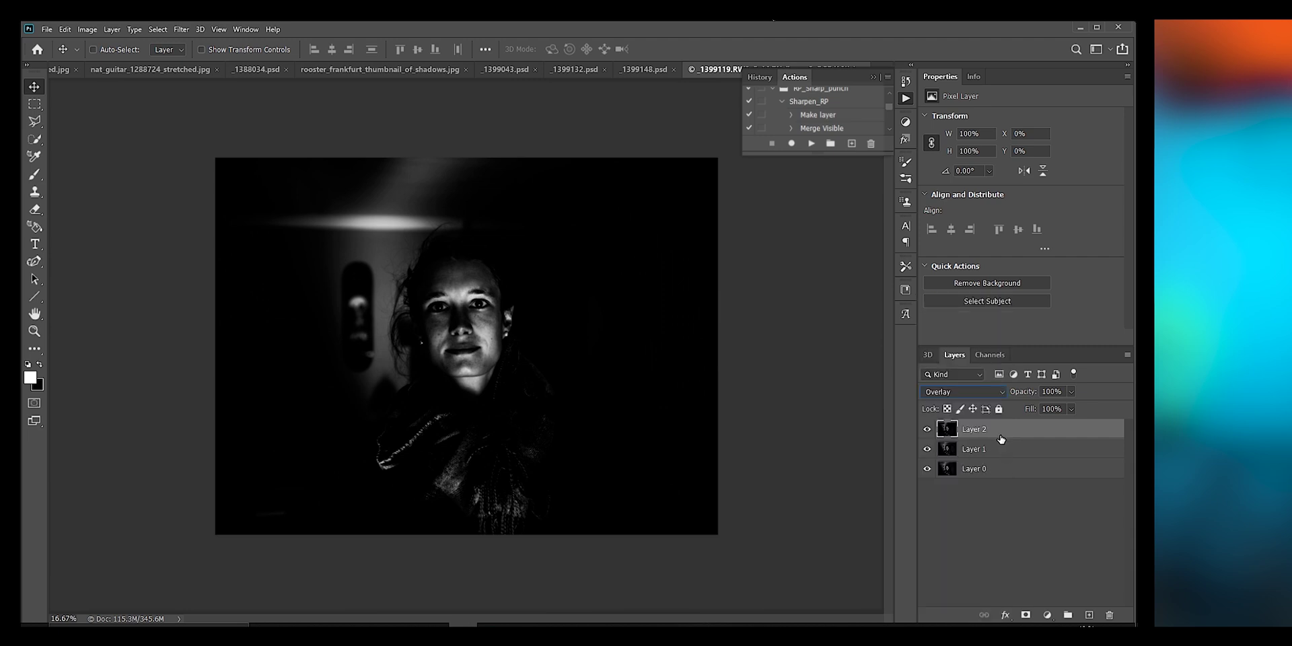
- Apply a High Pass filter with a 3.5-pixel radius to Layer 2
left_click(179, 30)
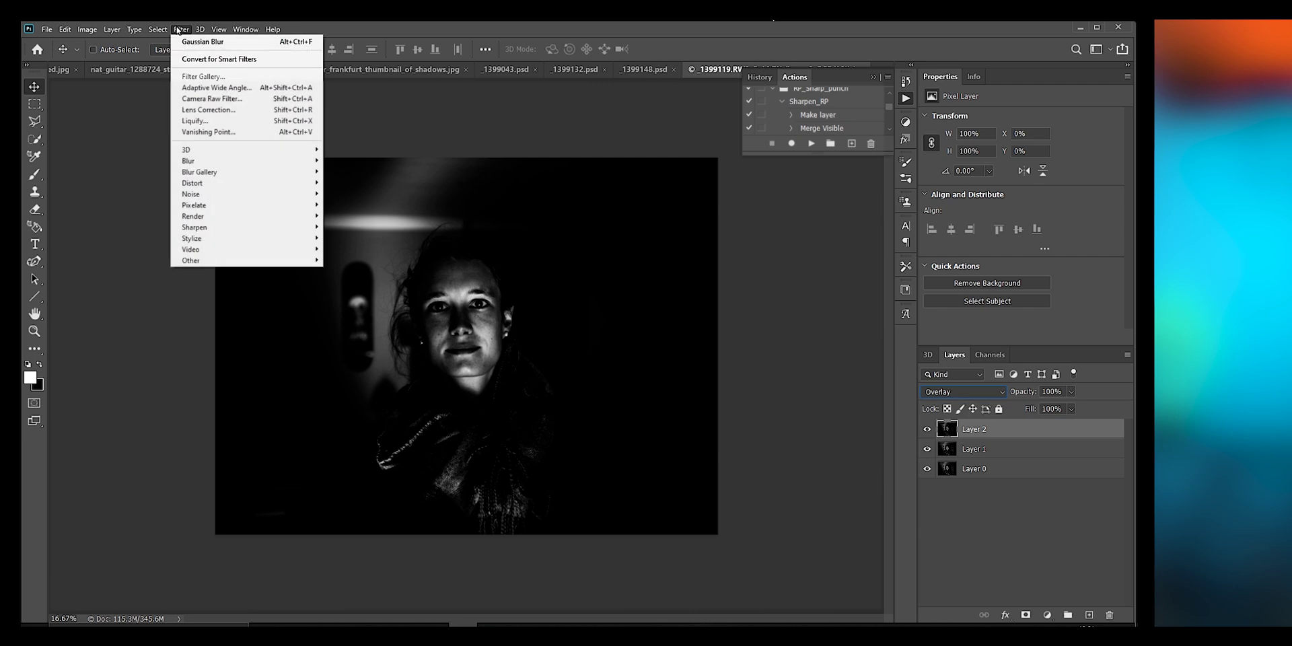
mouse_move(276, 261)
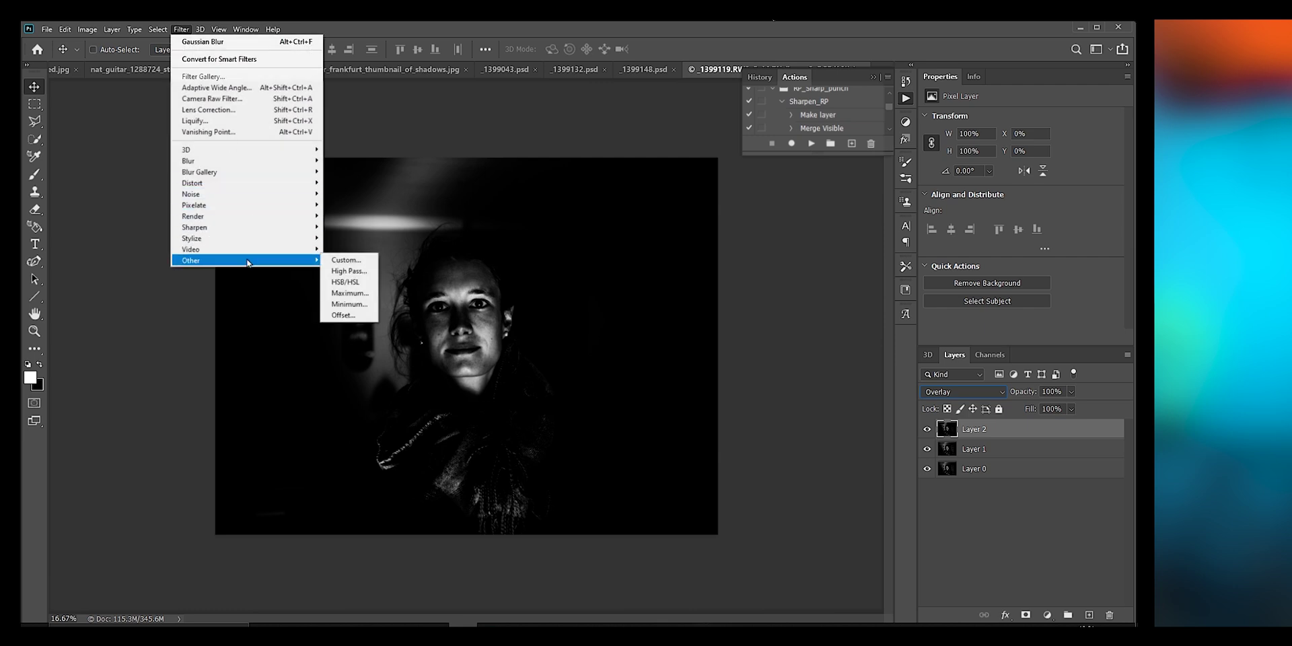
left_click(332, 272)
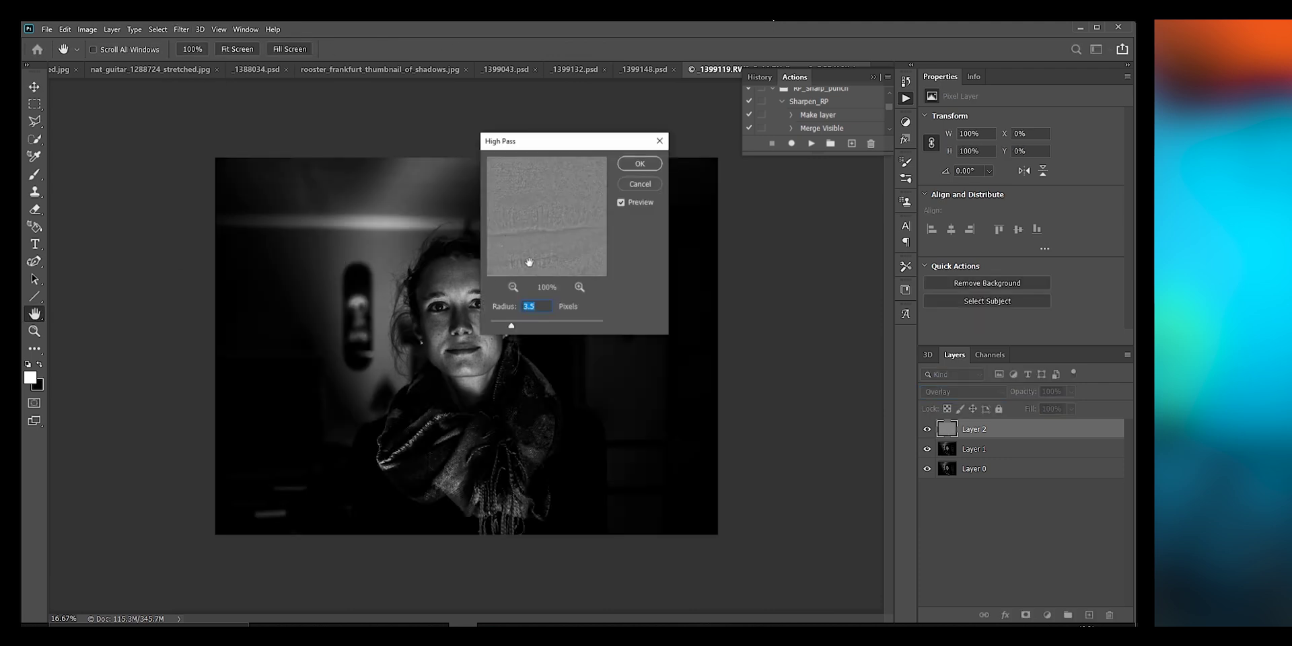
left_click(514, 286)
left_click(579, 287)
left_click_drag(512, 329, 505, 329)
type("3.5")
left_click(631, 165)
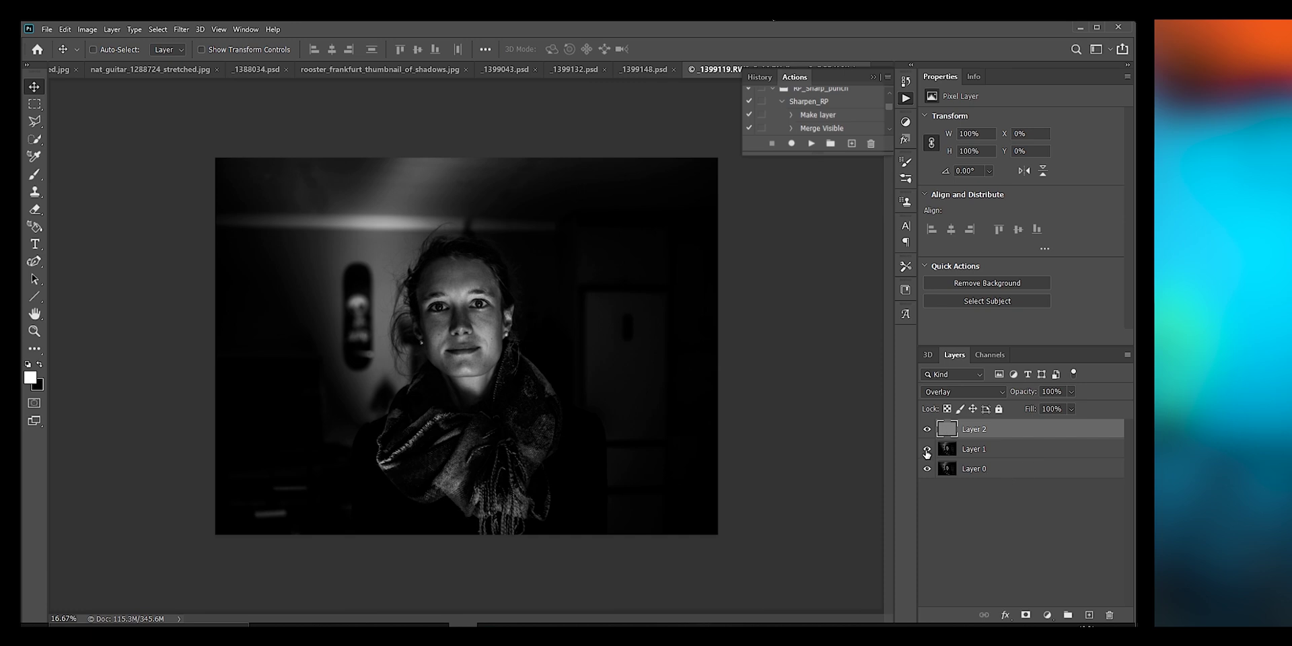
- Hide Layer 0 and Layer 1 to preview the high-pass layer alone, then restore them
left_click(928, 468)
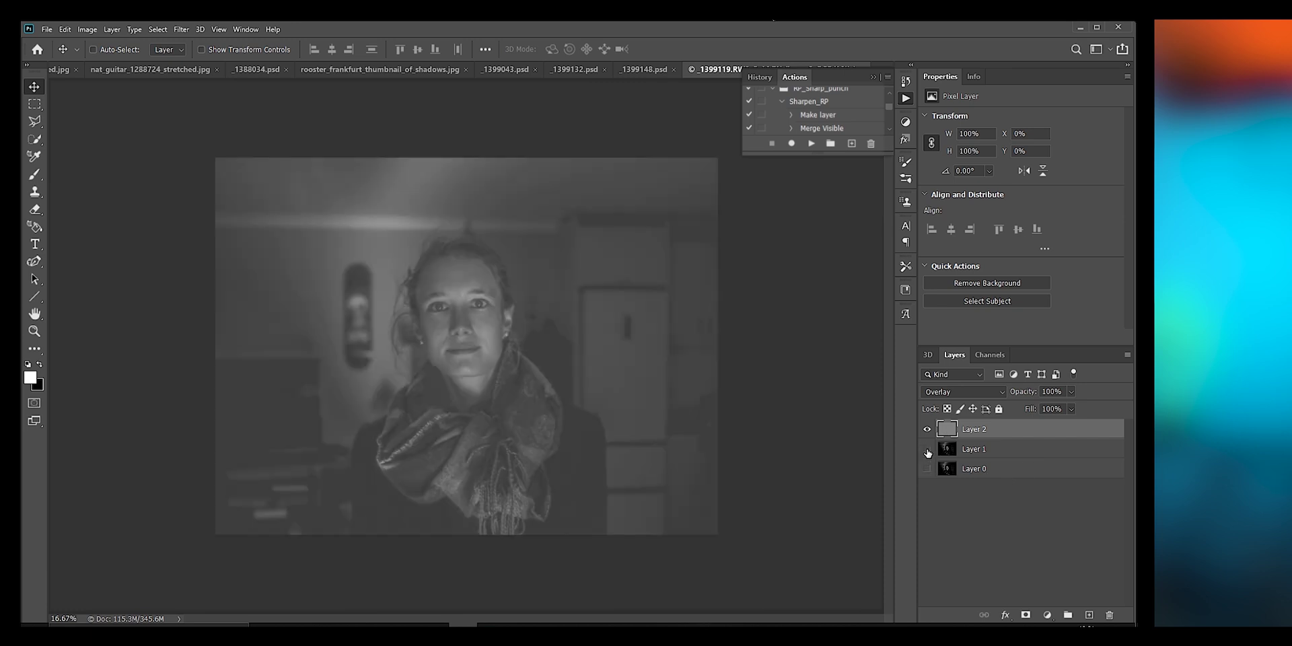
left_click(928, 451)
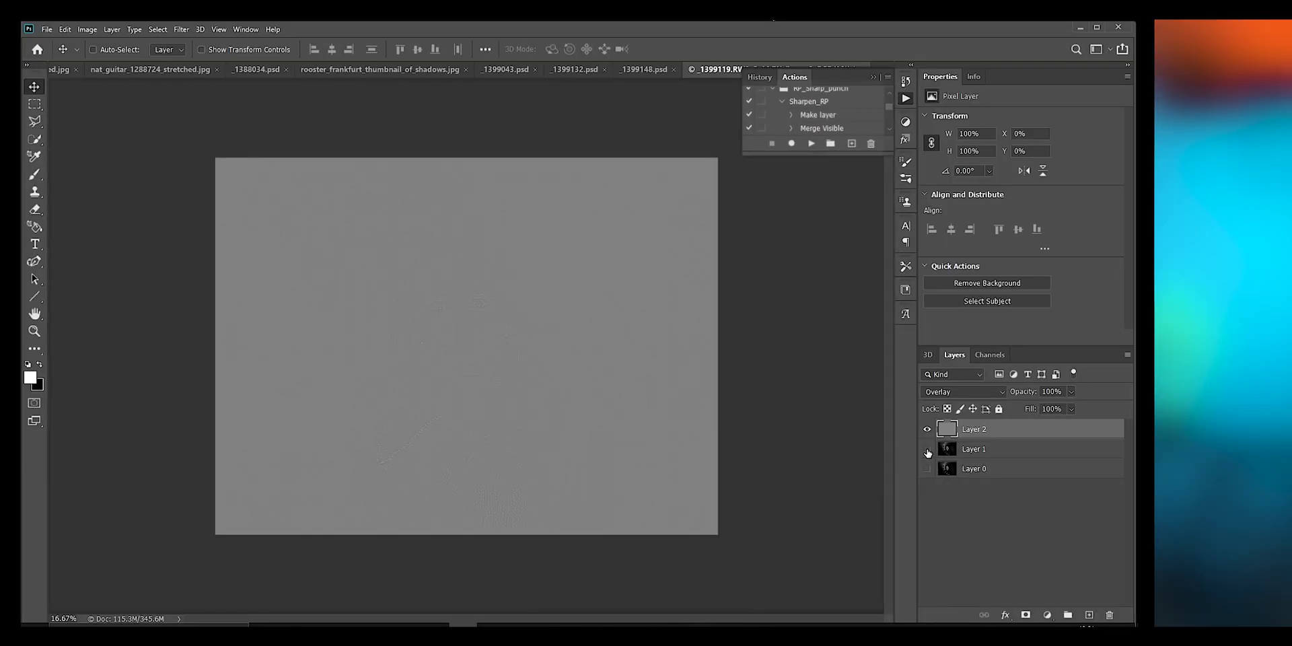
left_click_drag(928, 450, 928, 469)
key("ctrl+plus")
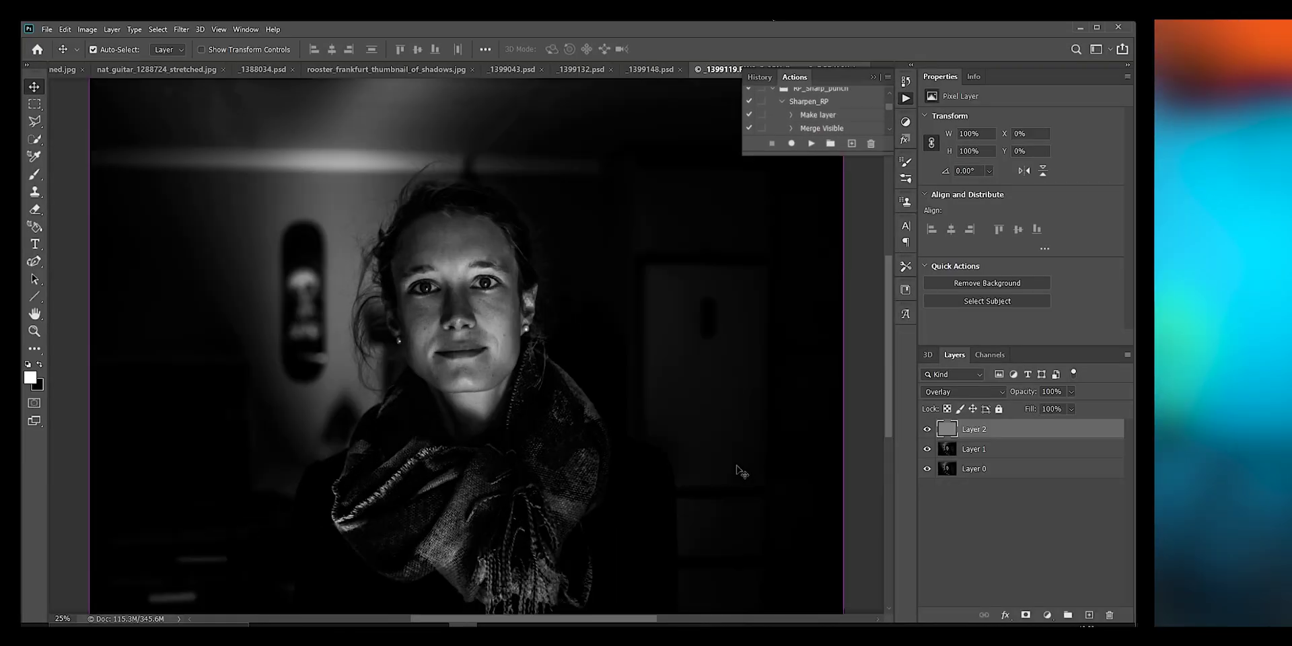
- Delete the Soft Light Layer 1, then select Layer 2 and hide Layer 0
left_click(942, 451)
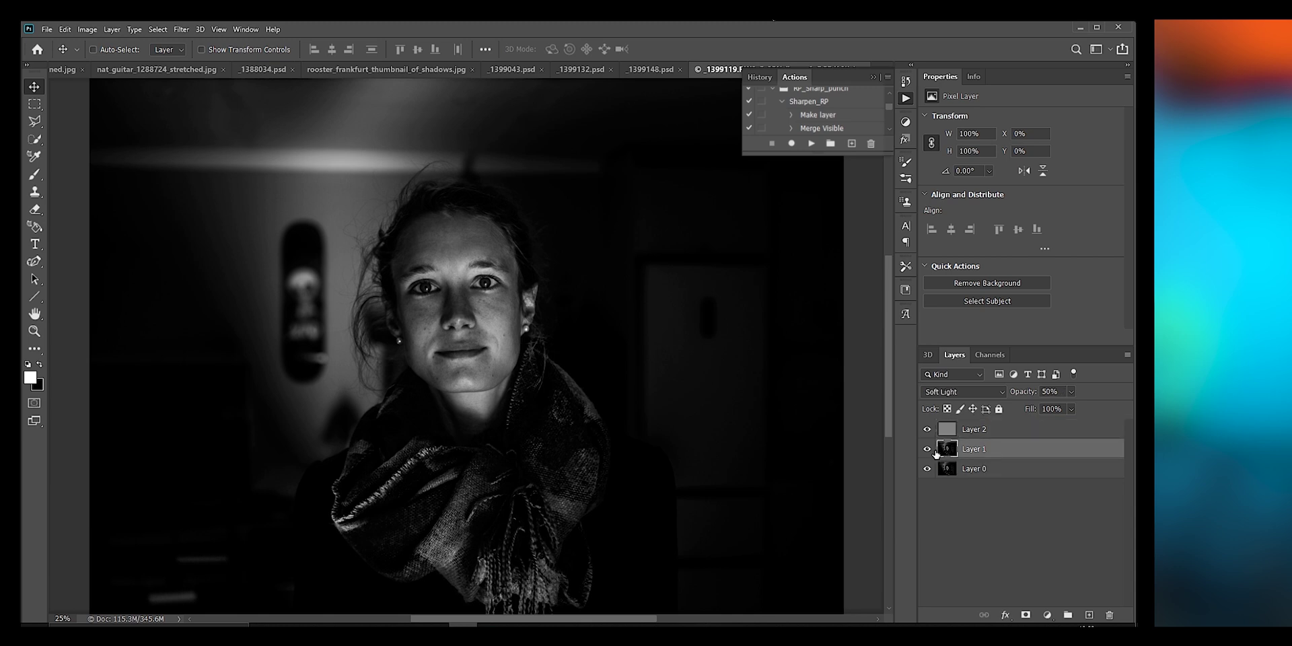
left_click(930, 451)
left_click(930, 451)
left_click(931, 452)
key("Delete")
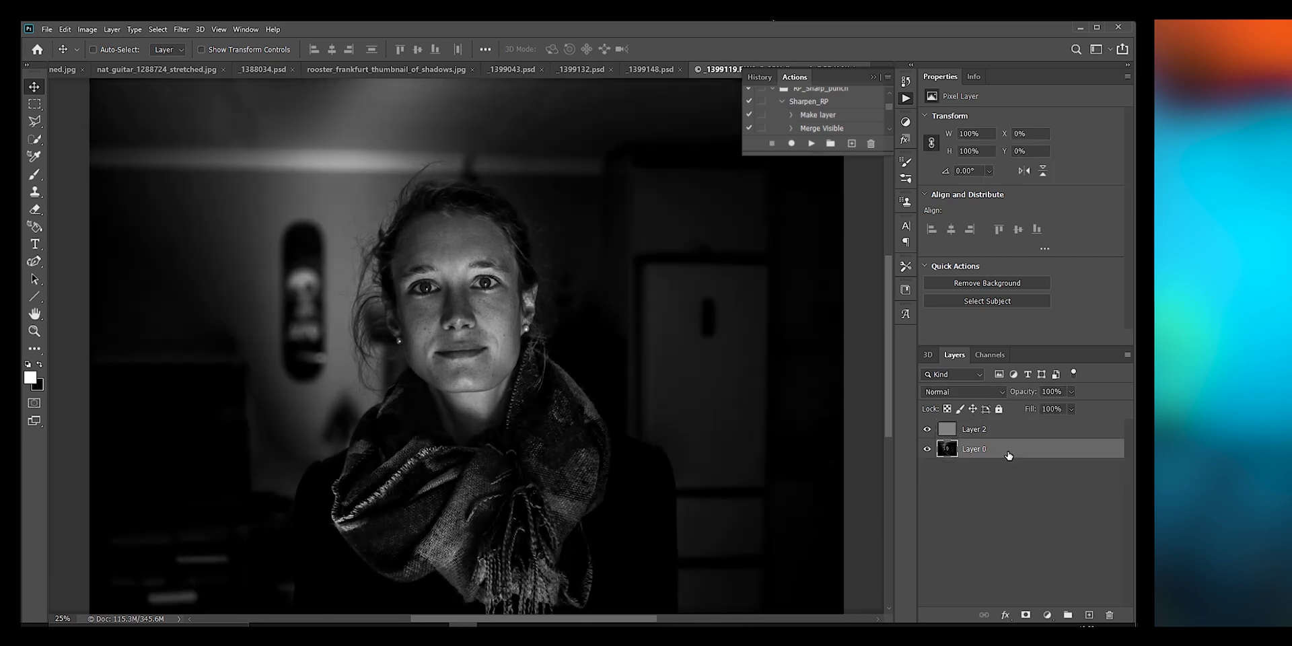
left_click(1007, 429)
left_click(928, 448)
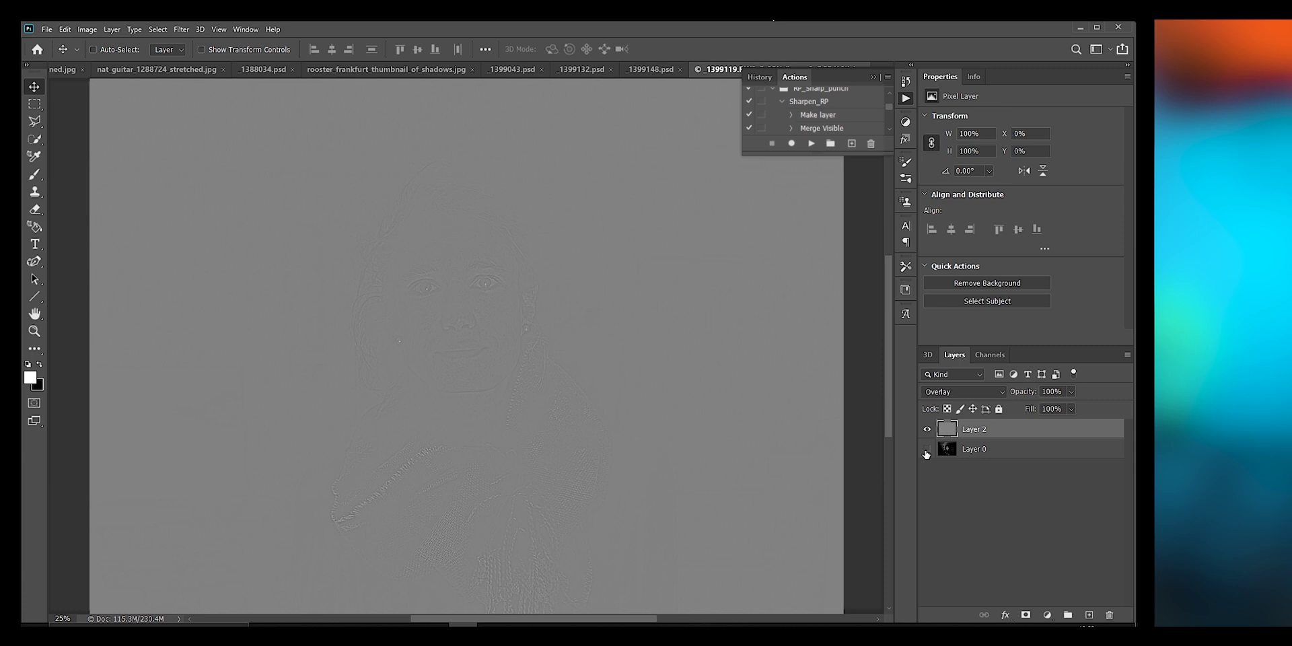
- Erase Layer 2 along the image's left, top and right edges with an enlarged eraser
key("ctrl+minus")
key("e")
key("bracketright")
key("bracketright")
key("bracketright")
key("bracketright")
key("bracketright")
key("bracketright")
key("bracketright")
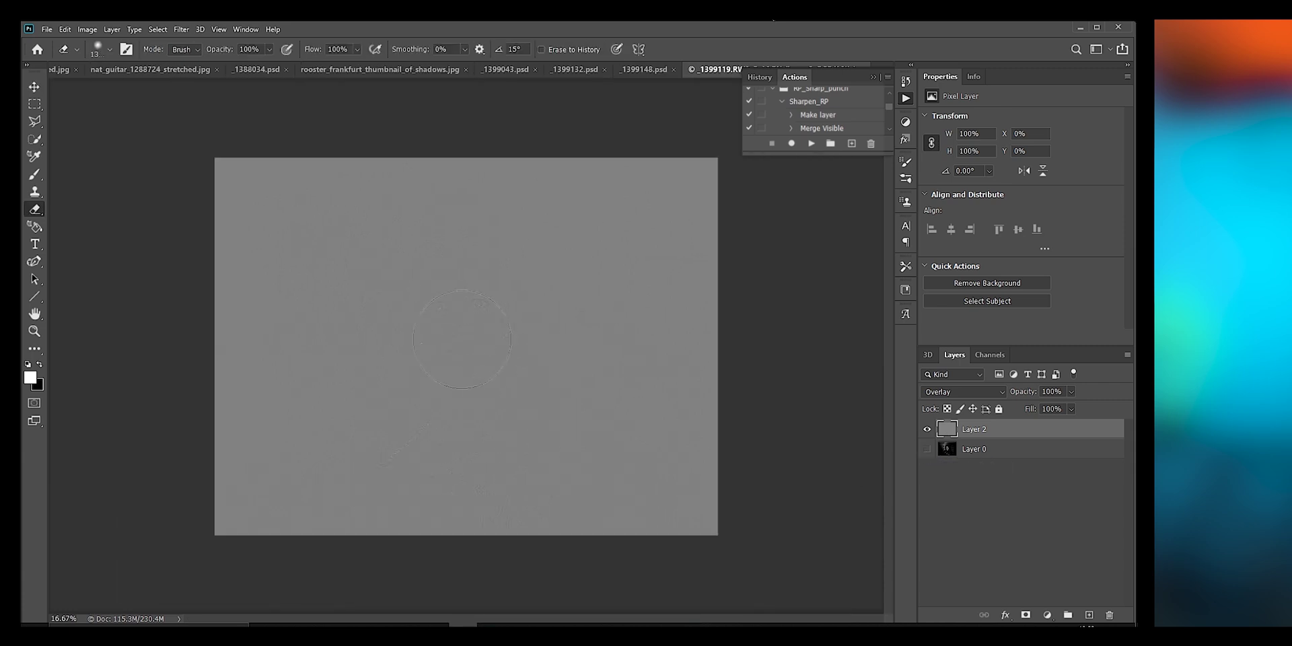
right_click(581, 242)
key("Escape")
mouse_move(296, 169)
left_mouse_down()
mouse_move(198, 264)
mouse_move(697, 485)
left_mouse_up()
- Erase the high-pass over forehead, nose, under-eye, cheeks, mouth and chin using 80–150 px brushes
key("ctrl+plus")
key("ctrl+plus")
key("ctrl+plus")
key("bracketleft")
key("bracketleft")
key("bracketleft")
key("bracketleft")
key("bracketleft")
key("bracketleft")
key("bracketleft")
key("bracketleft")
key("bracketleft")
key("bracketleft")
key("bracketleft")
key("bracketleft")
key("bracketleft")
key("bracketleft")
key("bracketleft")
key("bracketleft")
key("bracketleft")
key("bracketleft")
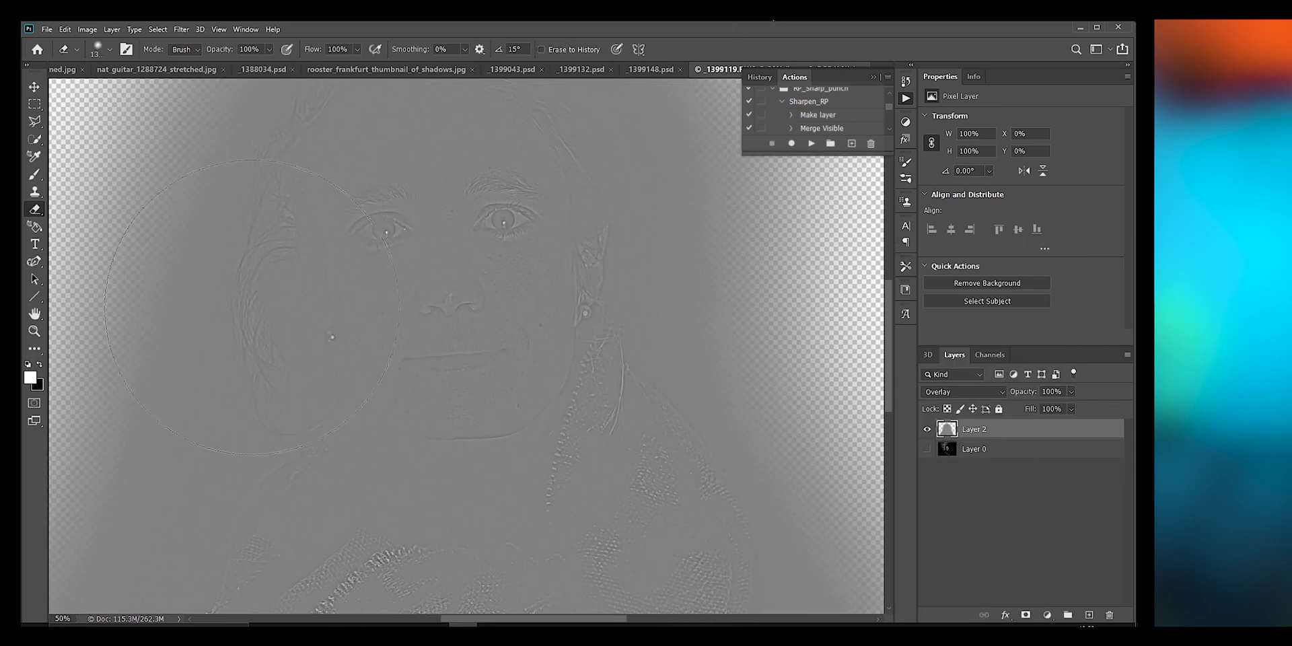
mouse_move(377, 232)
left_mouse_down()
mouse_move(471, 252)
mouse_move(350, 289)
mouse_move(328, 309)
left_mouse_up()
mouse_move(488, 364)
left_mouse_down()
mouse_move(548, 361)
mouse_move(421, 521)
mouse_move(404, 518)
mouse_move(447, 437)
mouse_move(532, 414)
left_mouse_up()
key("bracketright")
key("bracketright")
mouse_move(431, 360)
left_mouse_down()
mouse_move(355, 380)
mouse_move(465, 403)
mouse_move(471, 316)
left_mouse_up()
scroll(471, 316, "down", 4)
key("bracketright")
key("bracketright")
mouse_move(438, 492)
left_mouse_down()
mouse_move(510, 455)
mouse_move(779, 519)
left_mouse_up()
- Erase the background around the head with a larger brush, then show Layer 0 again
key("ctrl+minus")
key("bracketright")
key("bracketright")
key("bracketright")
key("bracketright")
key("bracketright")
key("bracketright")
key("bracketright")
key("bracketright")
key("bracketright")
key("bracketright")
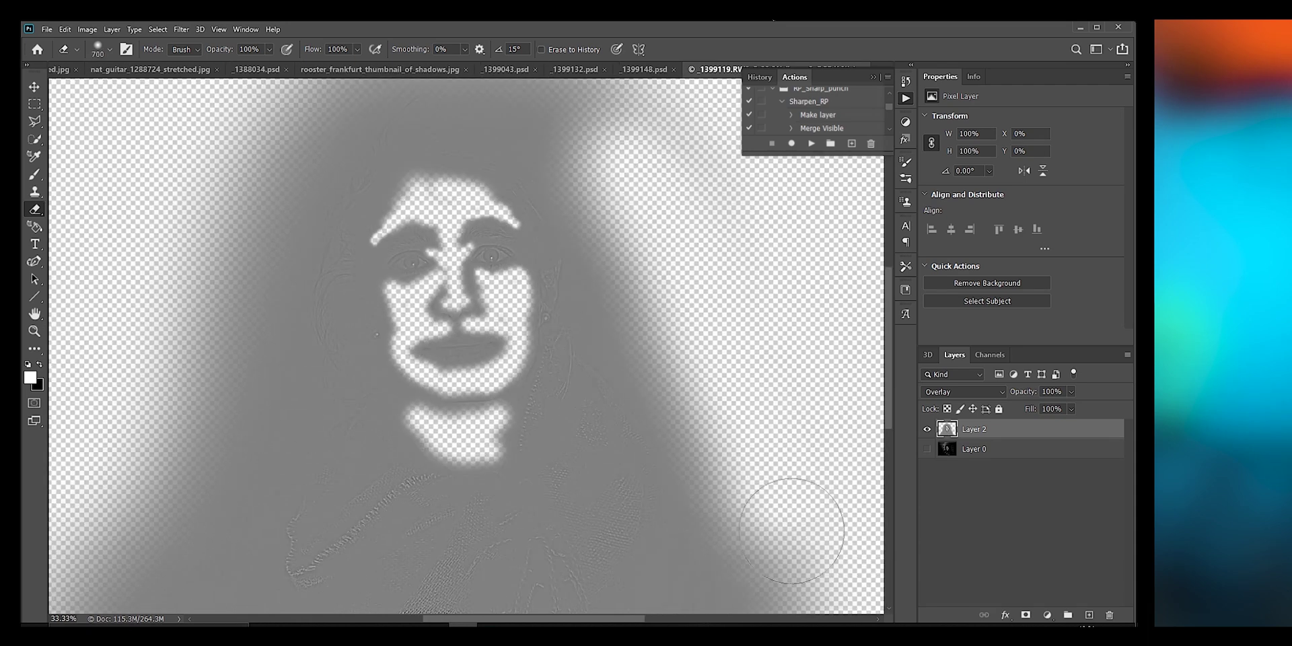
scroll(778, 519, "down", 3)
left_click_drag(773, 389, 274, 519)
key("ctrl+plus")
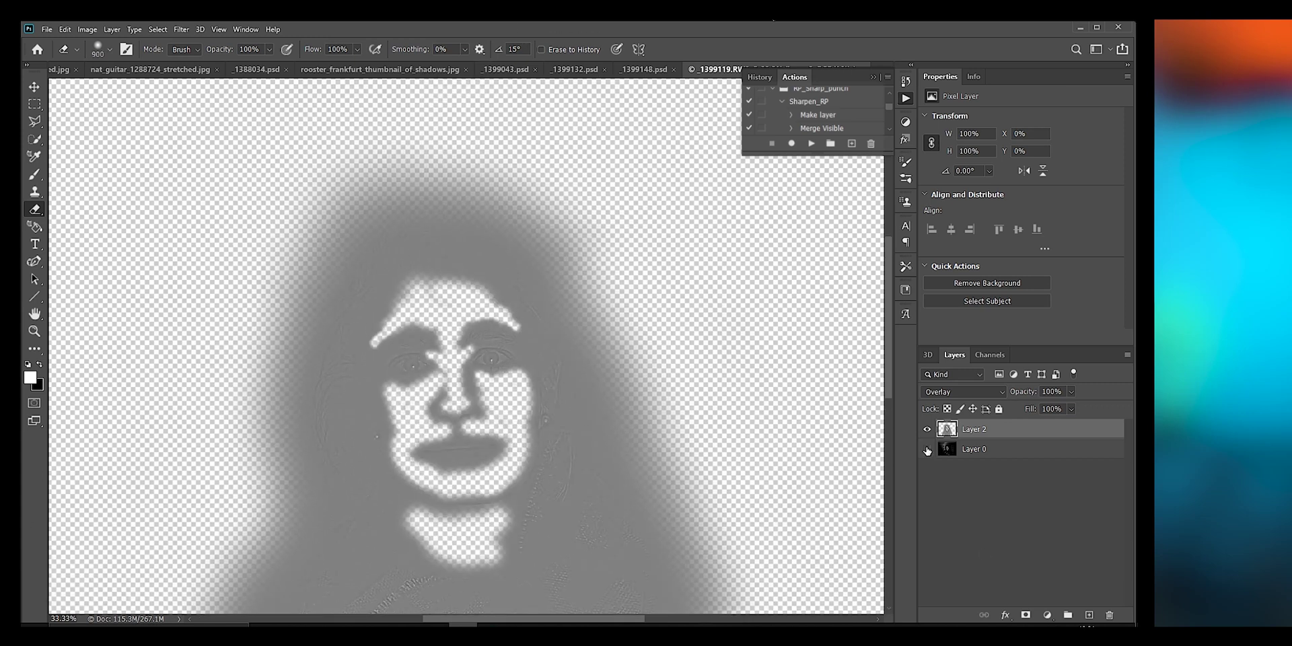
left_click(927, 449)
- Toggle the sharpening Layer 2 on and off repeatedly to compare, ending with it hidden
key("v")
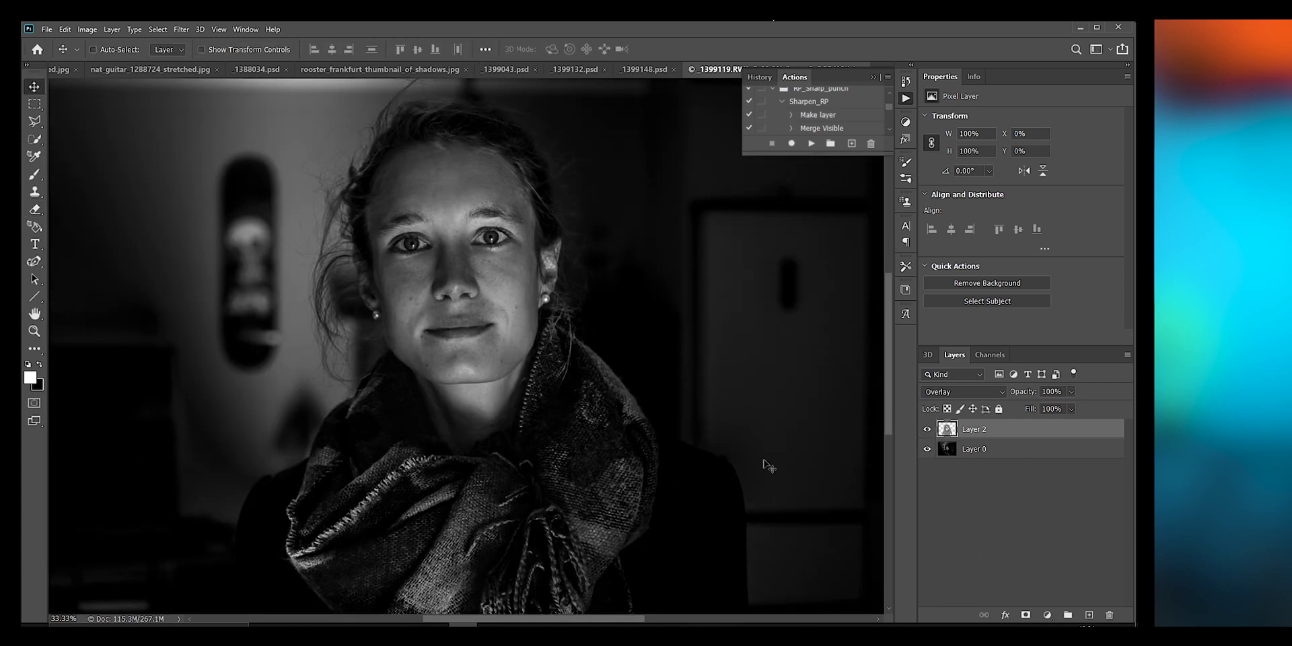
scroll(767, 467, "down", 1)
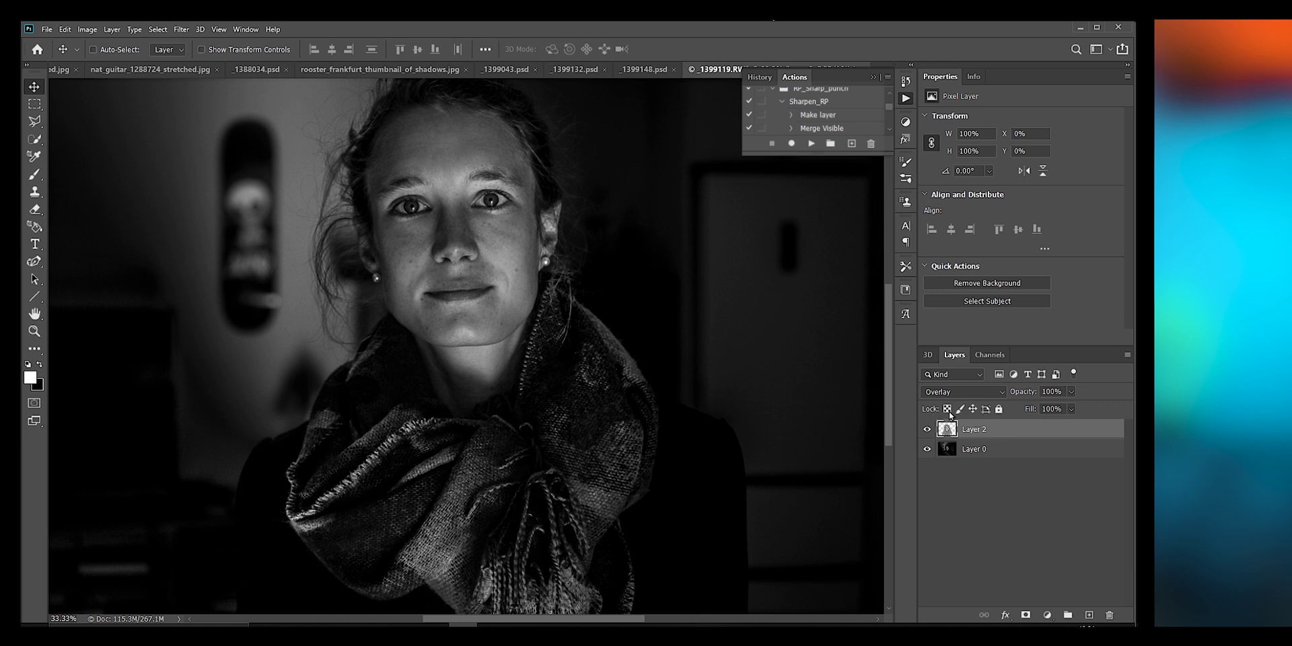
left_click(927, 429)
left_click(929, 431)
left_click(929, 431)
left_click(928, 430)
left_click(928, 431)
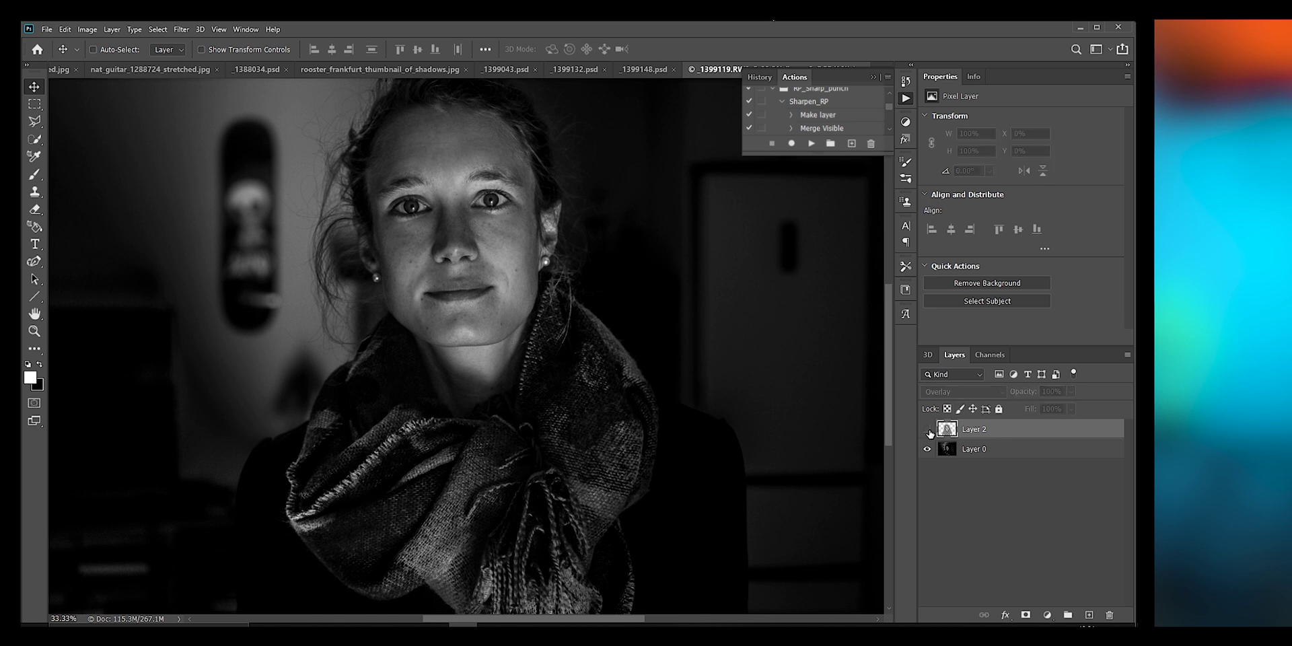
left_click(929, 431)
left_click(929, 431)
left_click(928, 431)
left_click(929, 431)
left_click(929, 430)
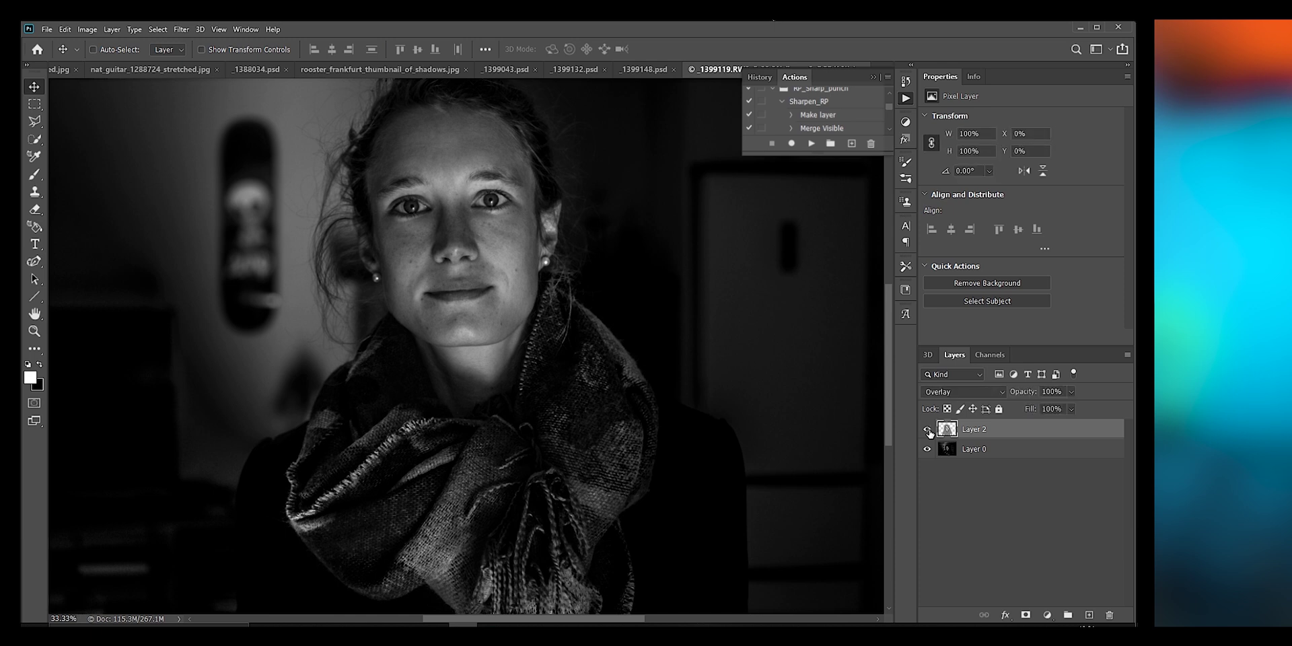
left_click(928, 431)
left_click(929, 430)
left_click(929, 430)
left_click(929, 429)
left_click(929, 429)
left_click(929, 429)
left_click(929, 429)
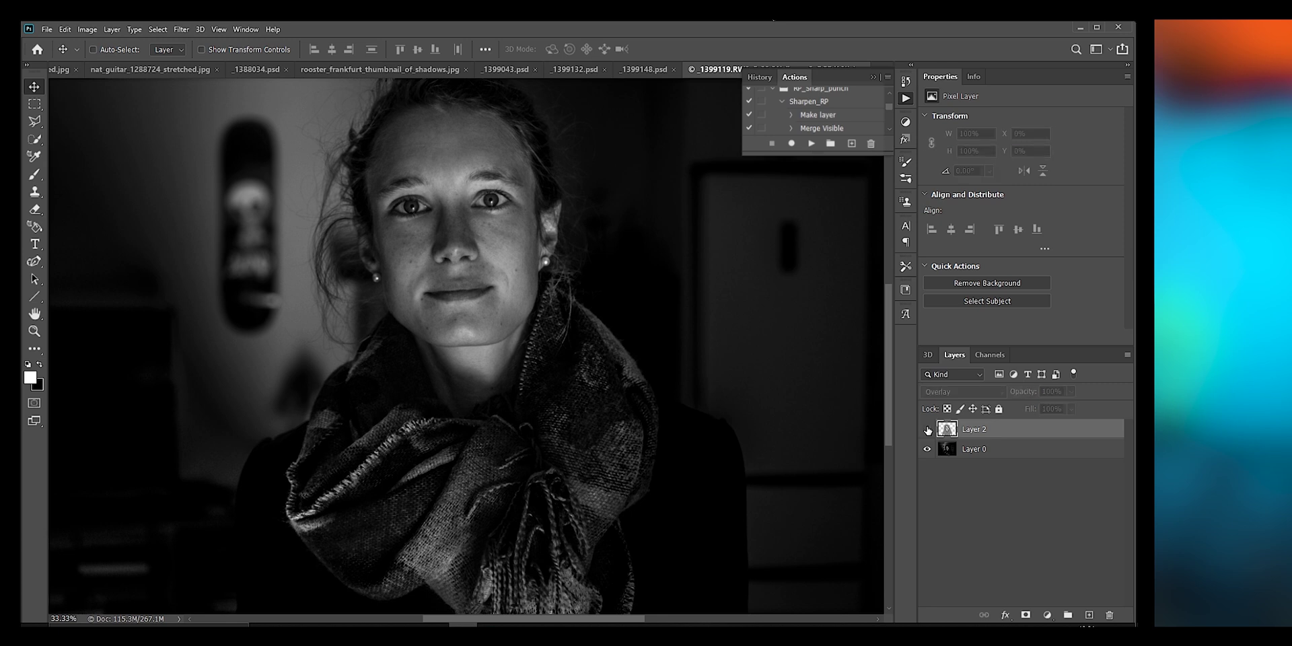
left_click(928, 430)
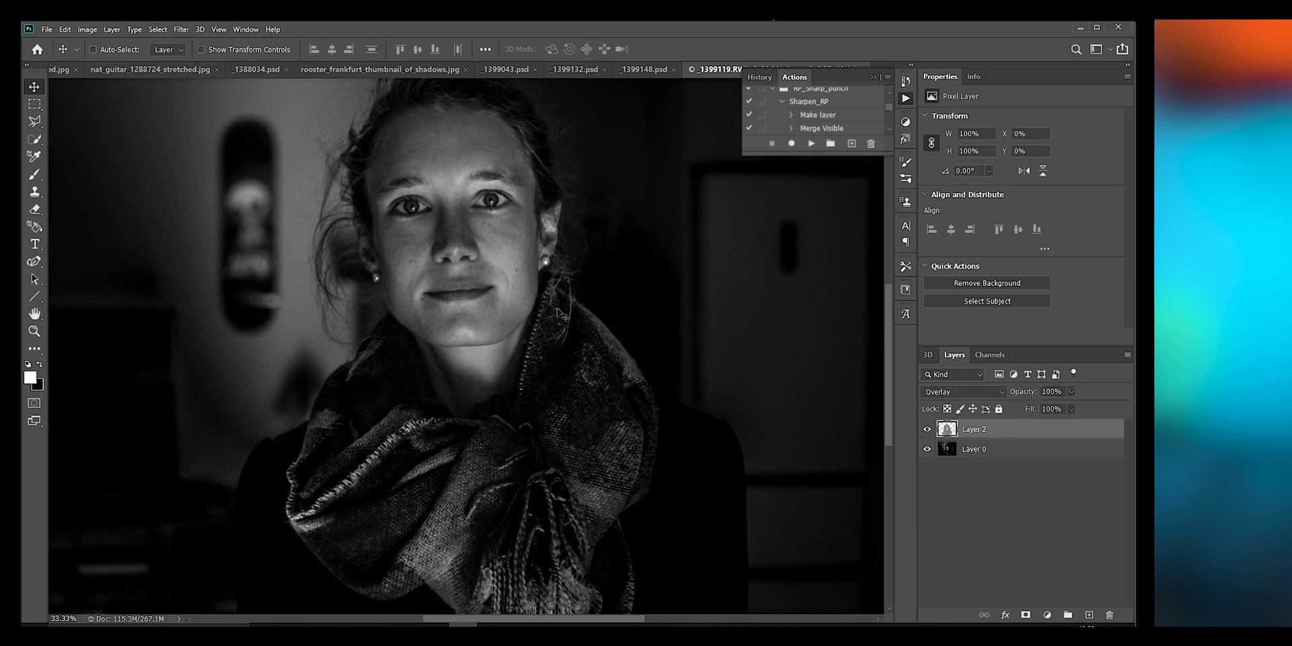
left_click(930, 430)
left_click(929, 430)
left_click(930, 430)
left_click(929, 430)
key("ctrl+minus")
key("ctrl+minus")
left_click(929, 430)
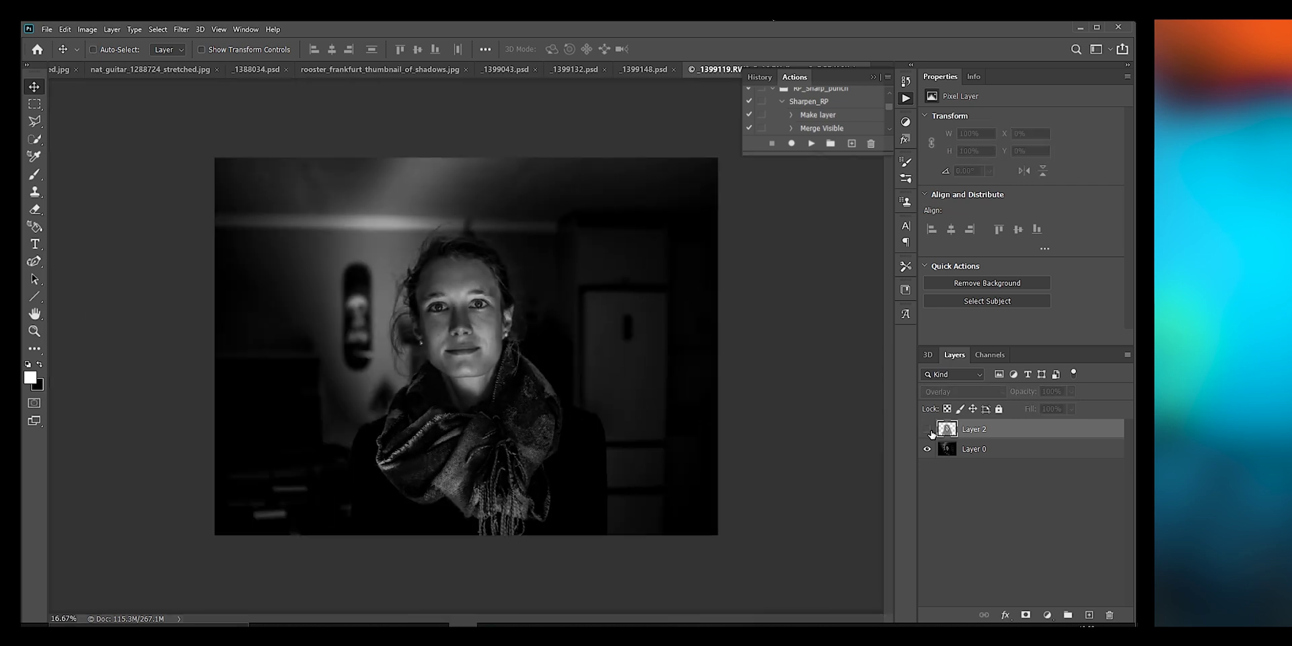
left_click(929, 430)
left_click(929, 430)
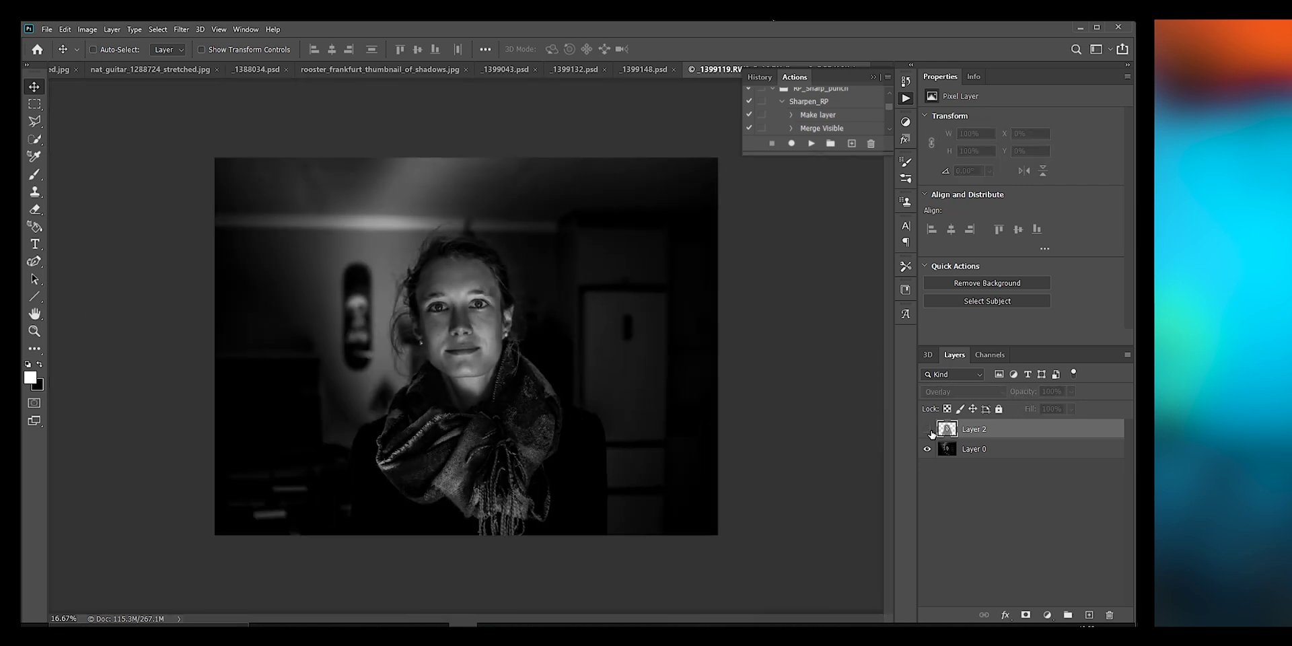